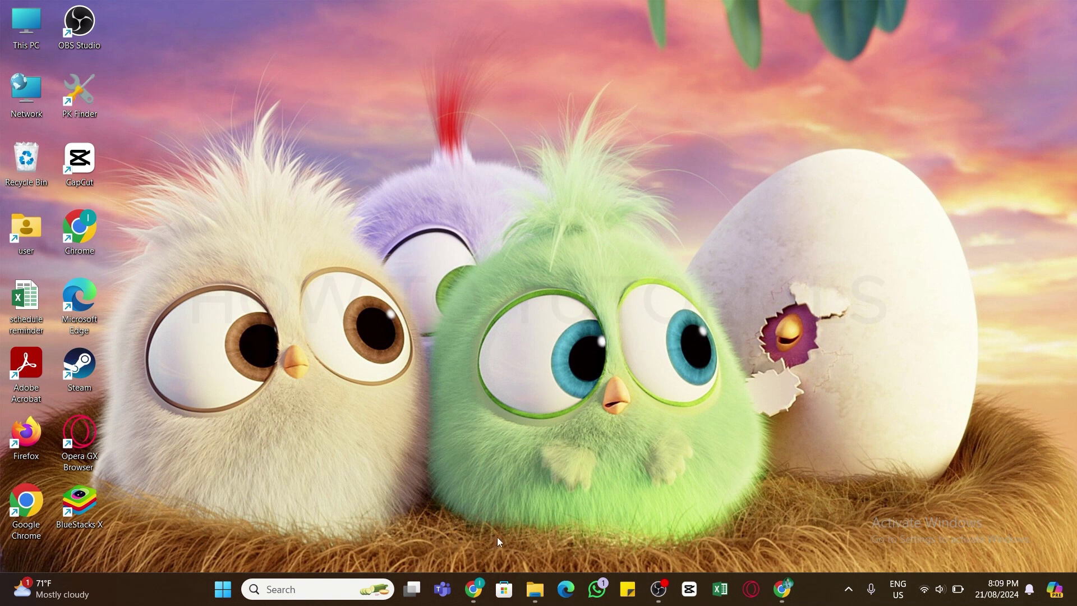
From Chrome's New Tab profile panel, choose Add account to reach the Google sign-in page
click(475, 591)
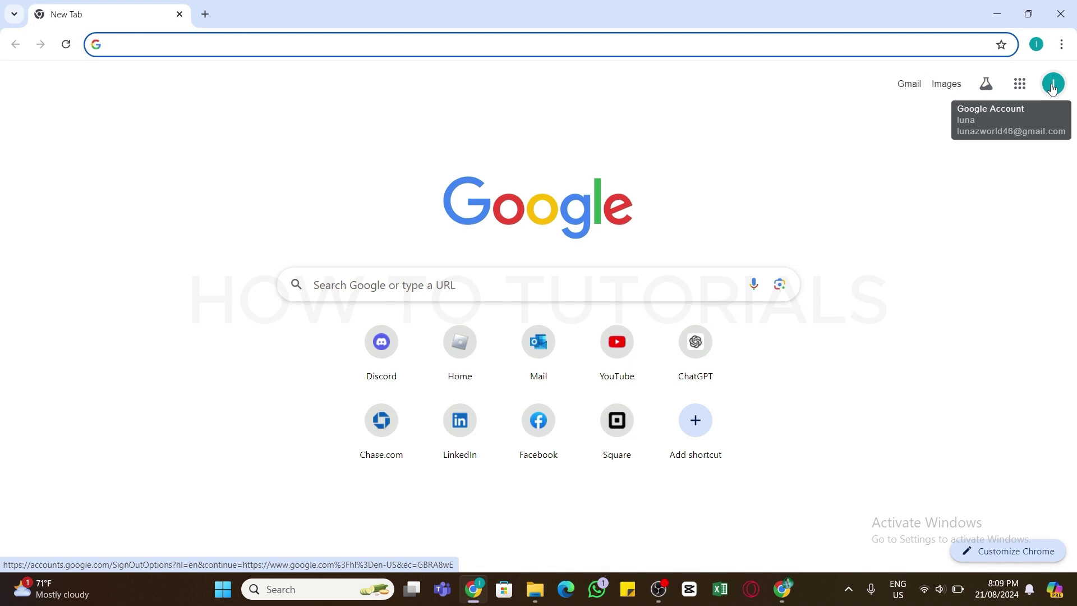
click(1052, 86)
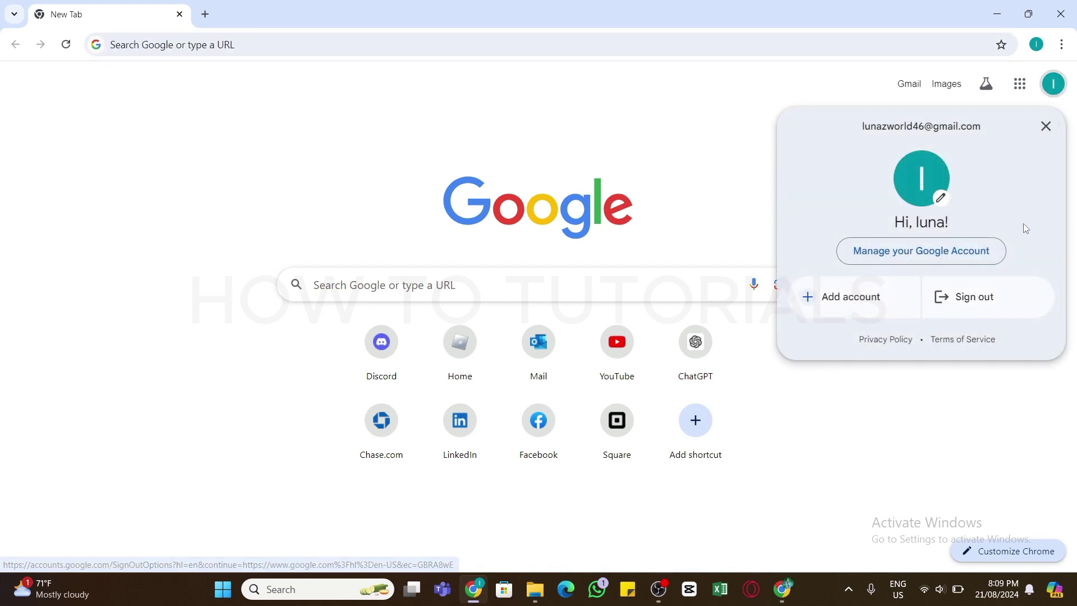
click(850, 298)
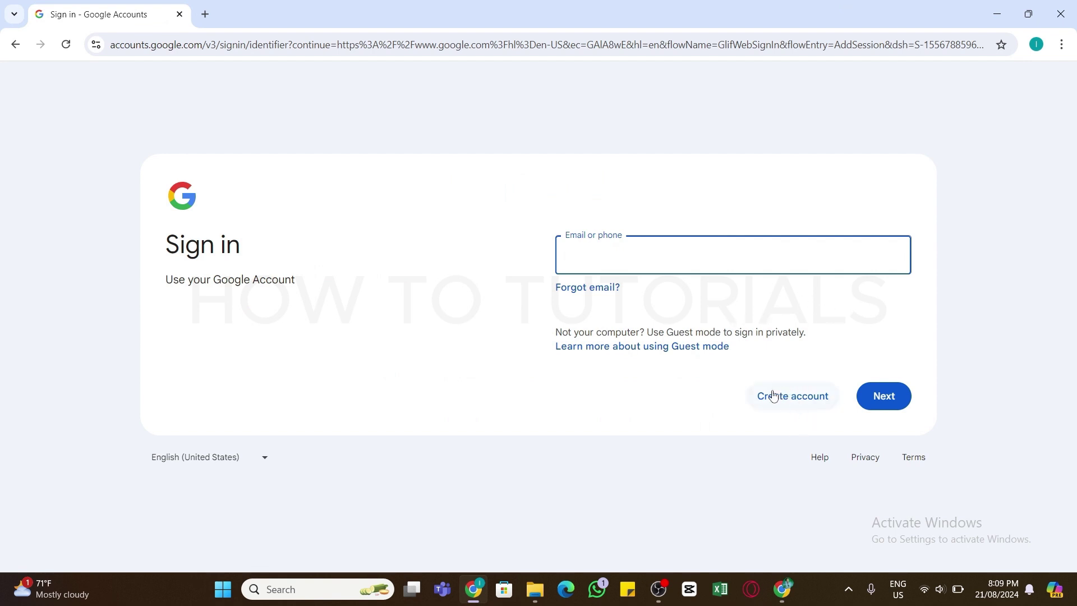
Choose Create account, then 'For my personal use'
click(774, 396)
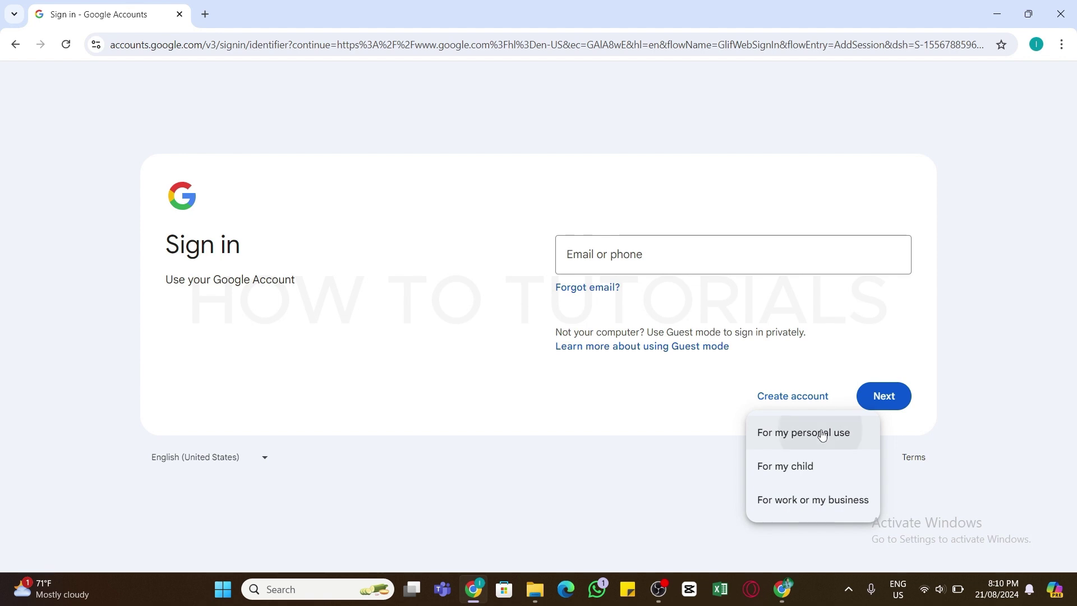
click(822, 434)
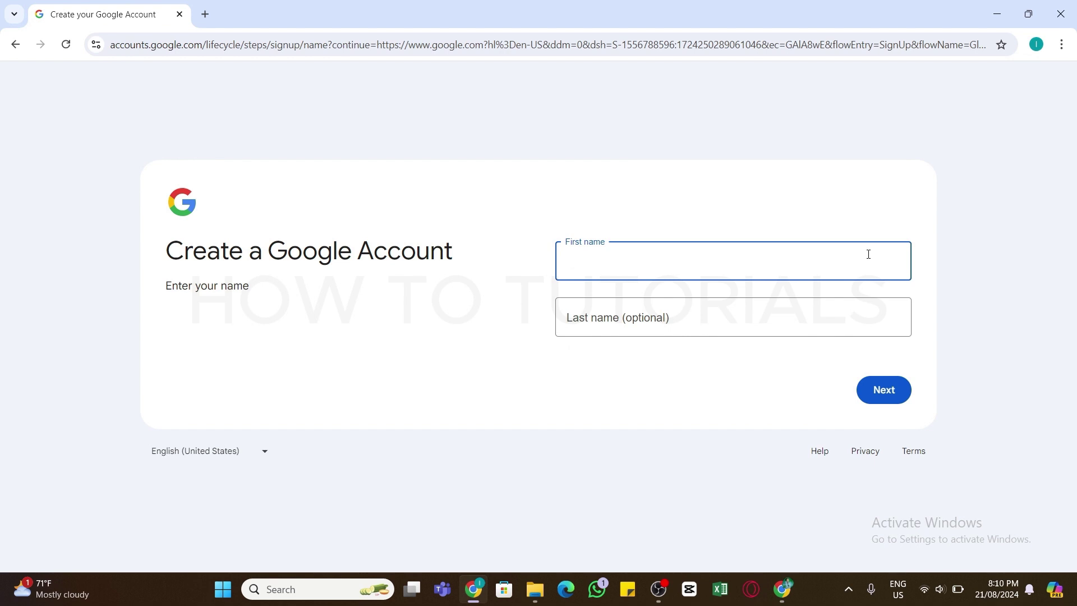
Enter the first name, then birthday January 01, 2000 and gender Female, and submit
text(elcarim)
click(880, 402)
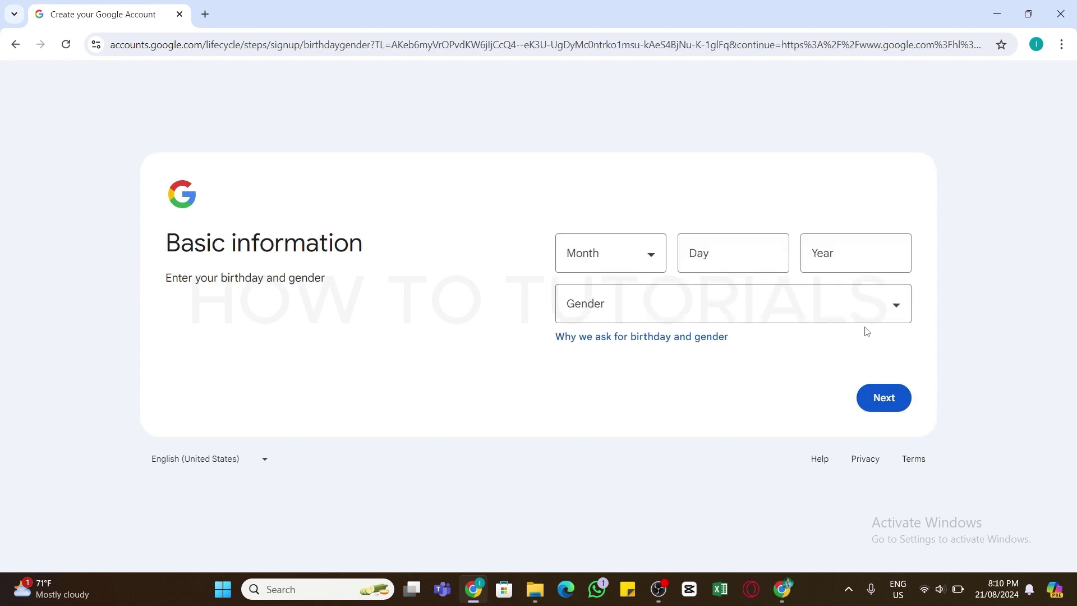
click(657, 257)
click(705, 269)
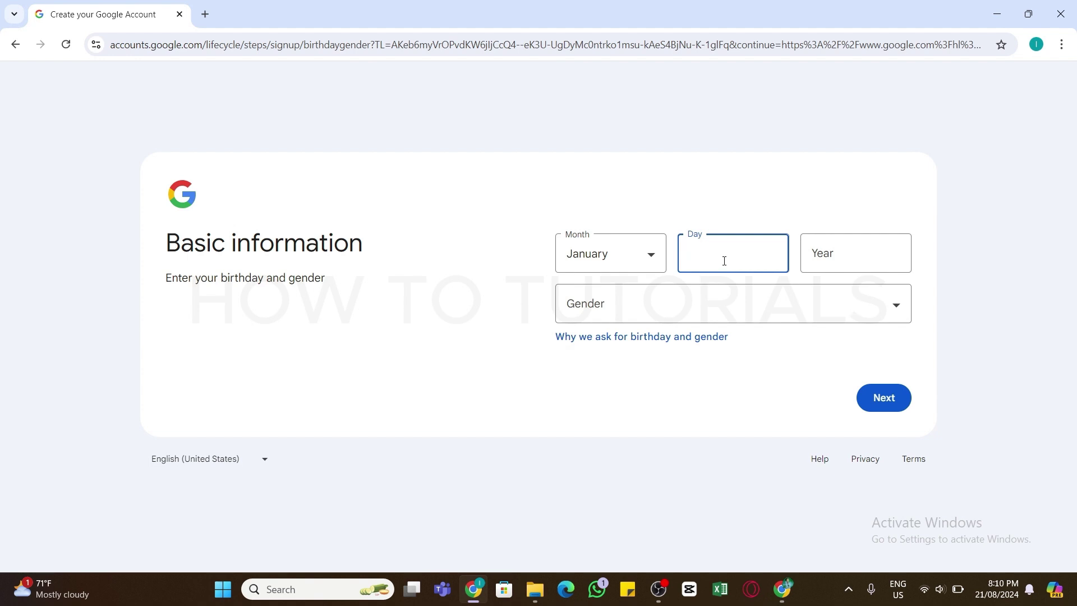
text(01)
click(867, 256)
text(2000)
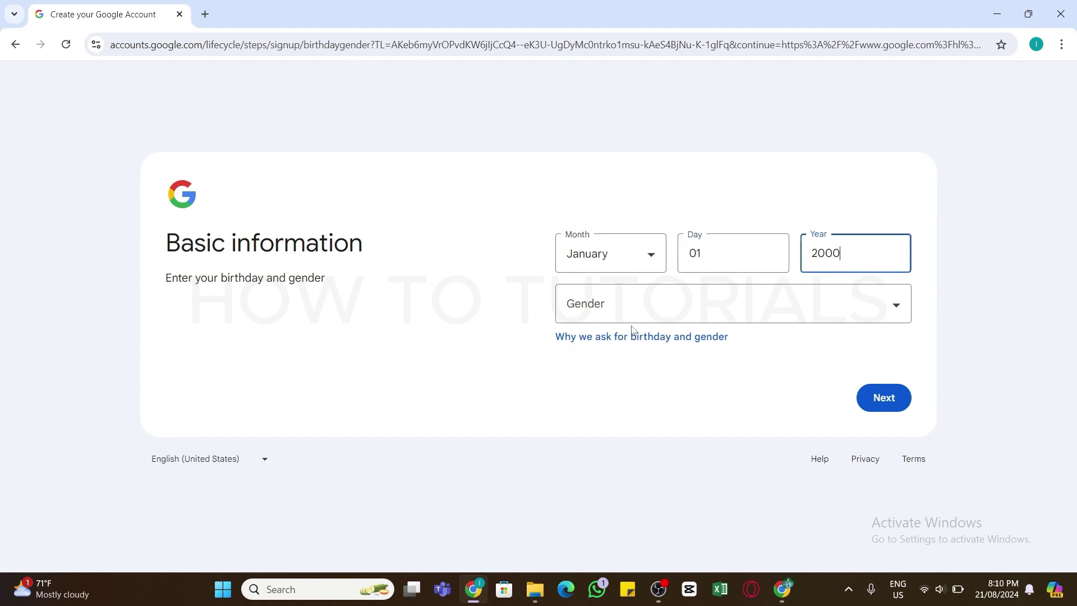
click(627, 310)
click(615, 330)
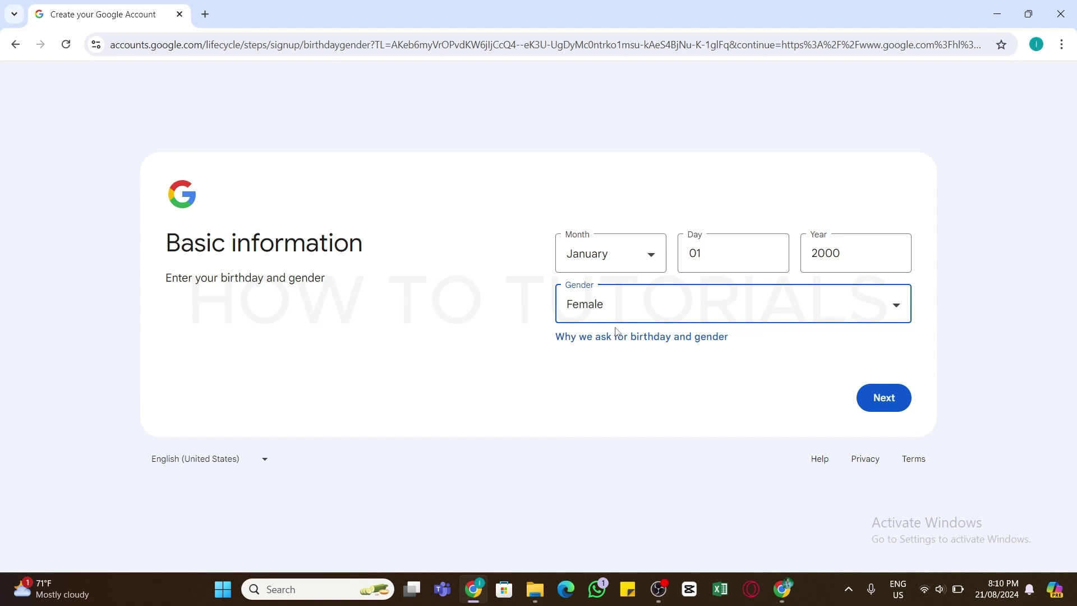
click(898, 402)
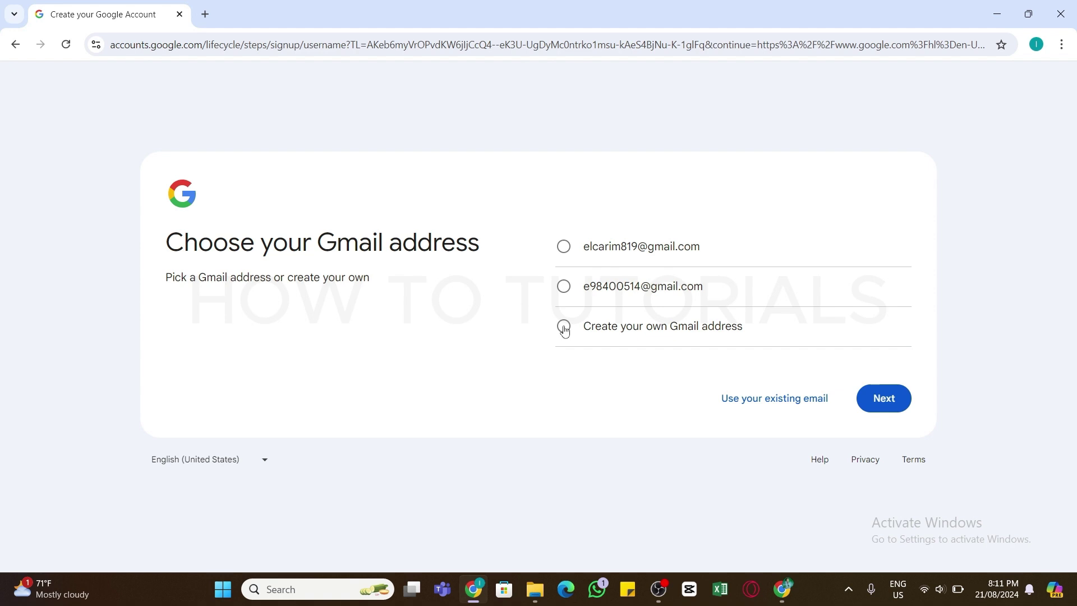
Choose 'Create your own Gmail address', enter the desired username and submit it
click(564, 327)
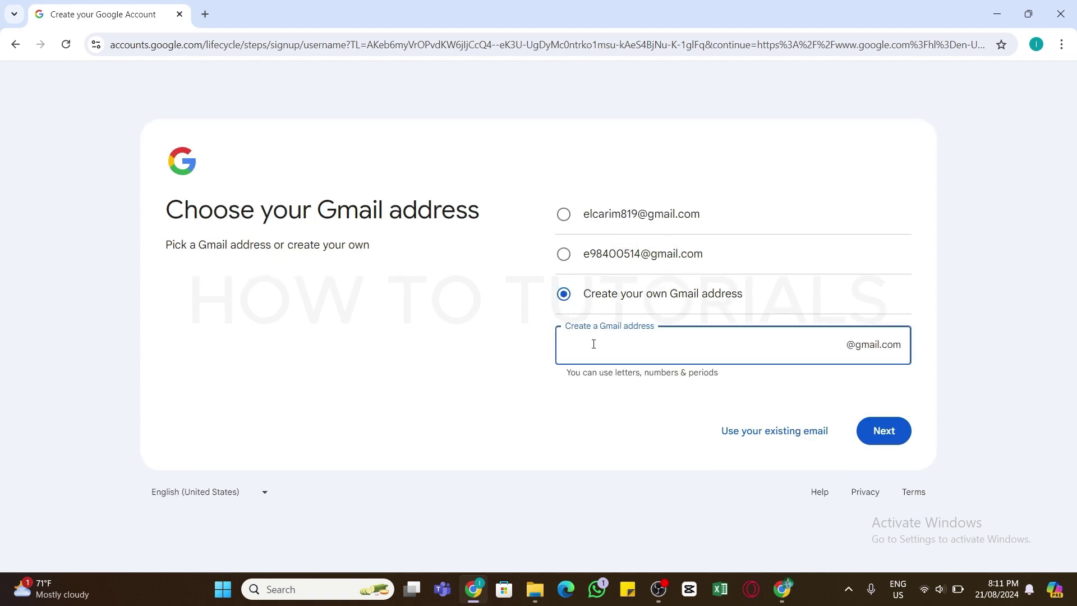
click(879, 439)
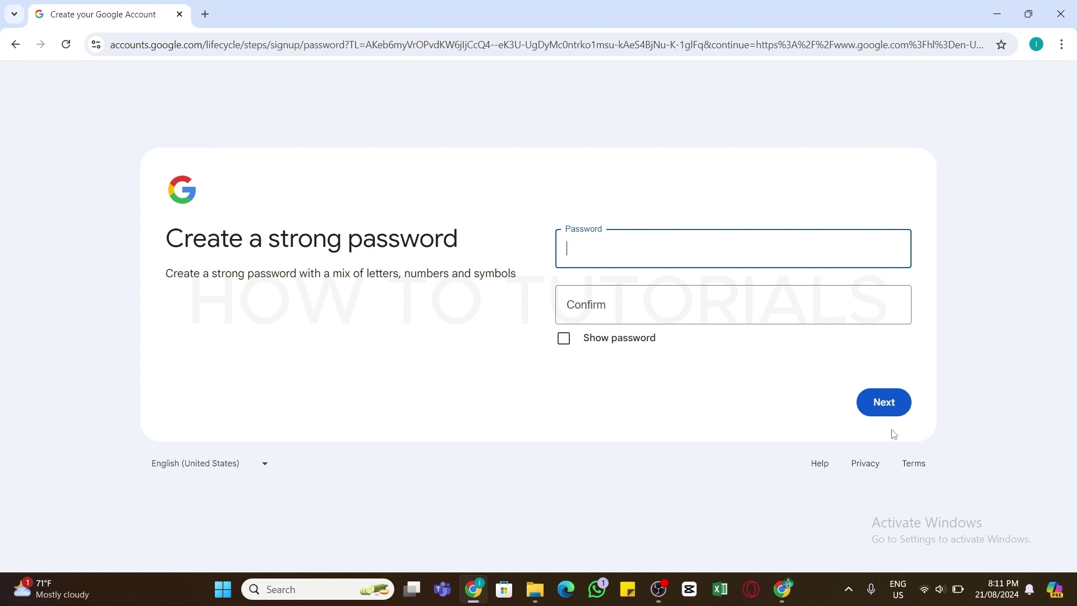
Enter the account password in both Password and Confirm, then submit
text(e•••••••••••••)
click(622, 300)
text(•••••••••)
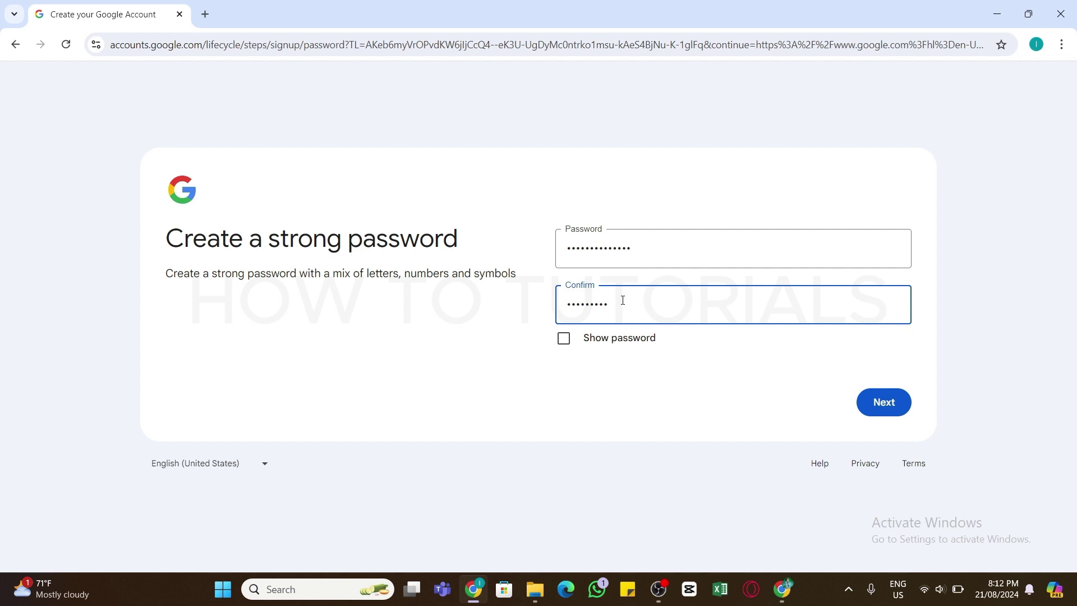
text(•••••)
click(610, 275)
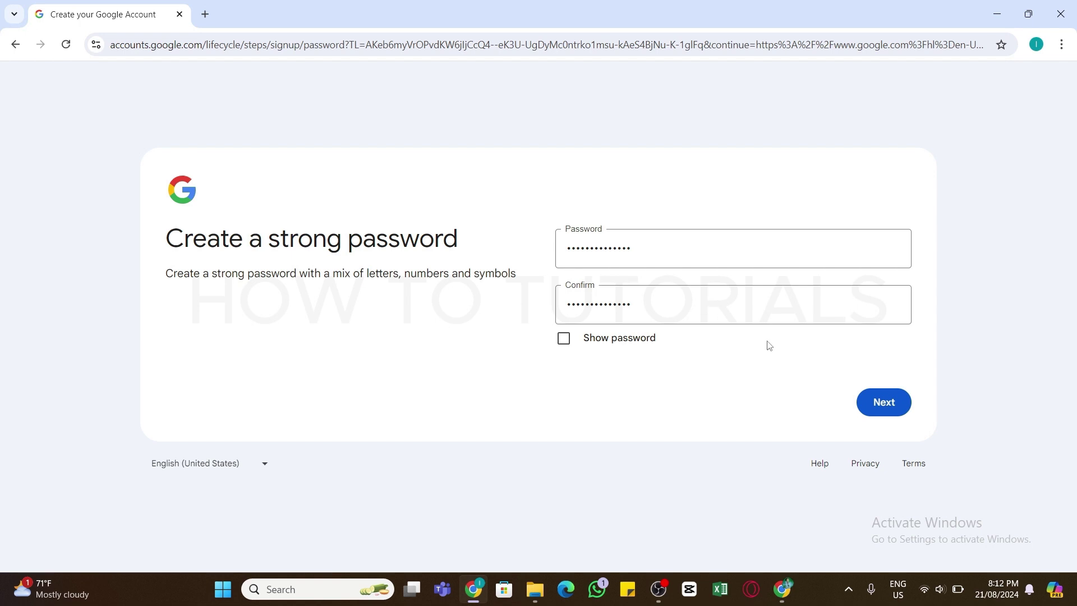
click(873, 402)
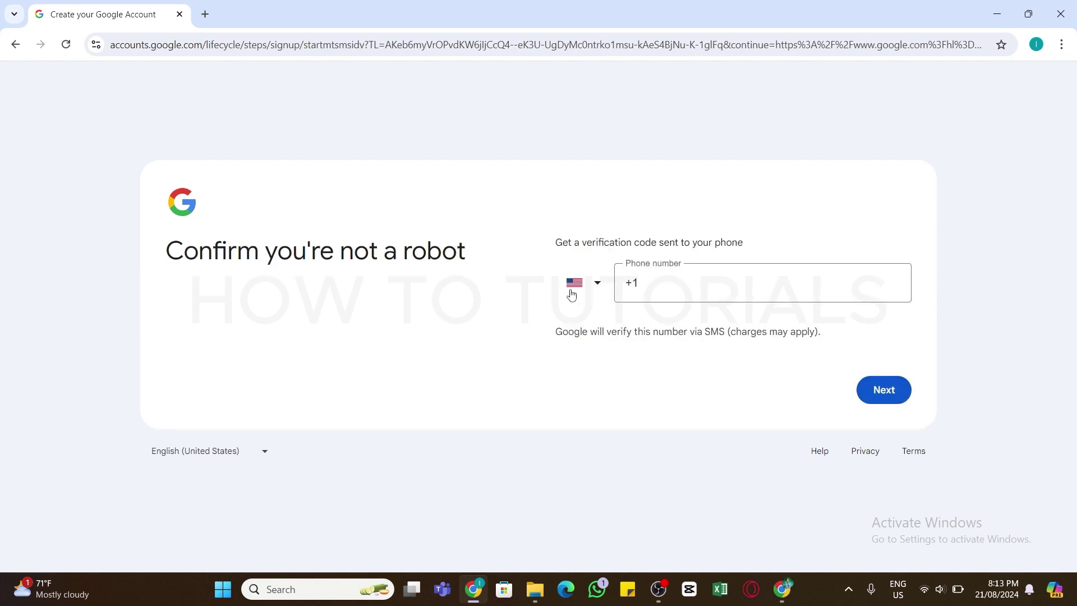
Paste the phone number, request the text code, then enter the six-digit code
click(645, 277)
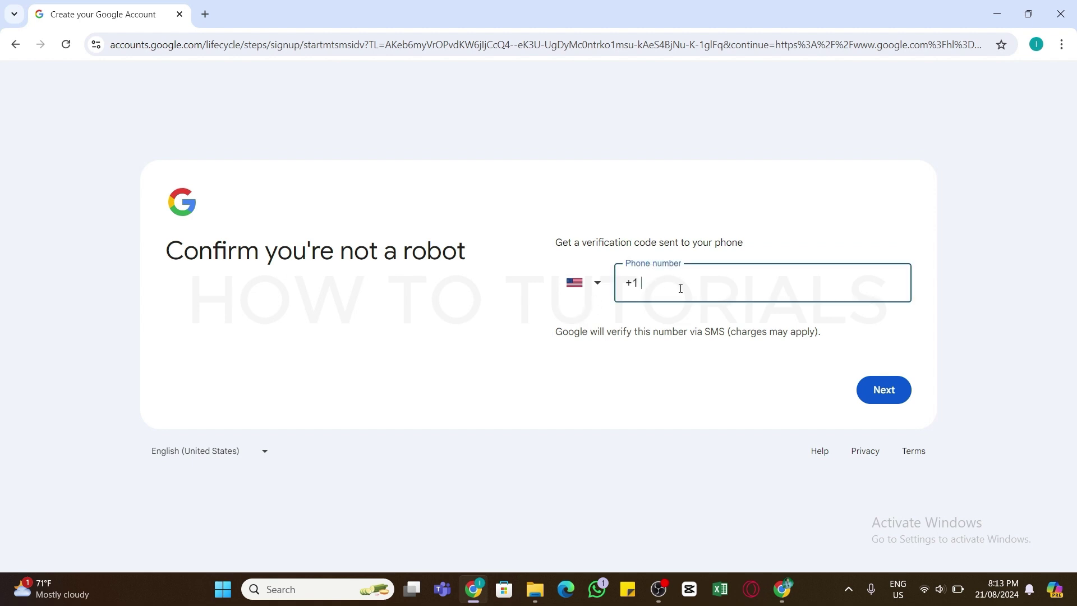
key(ctrl+v)
click(887, 393)
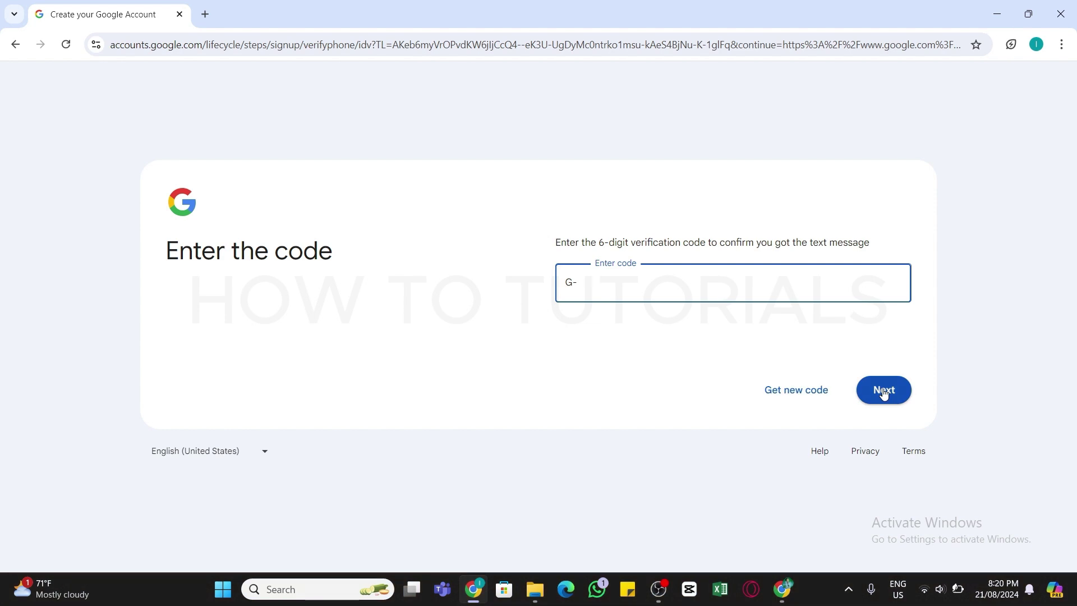
click(894, 394)
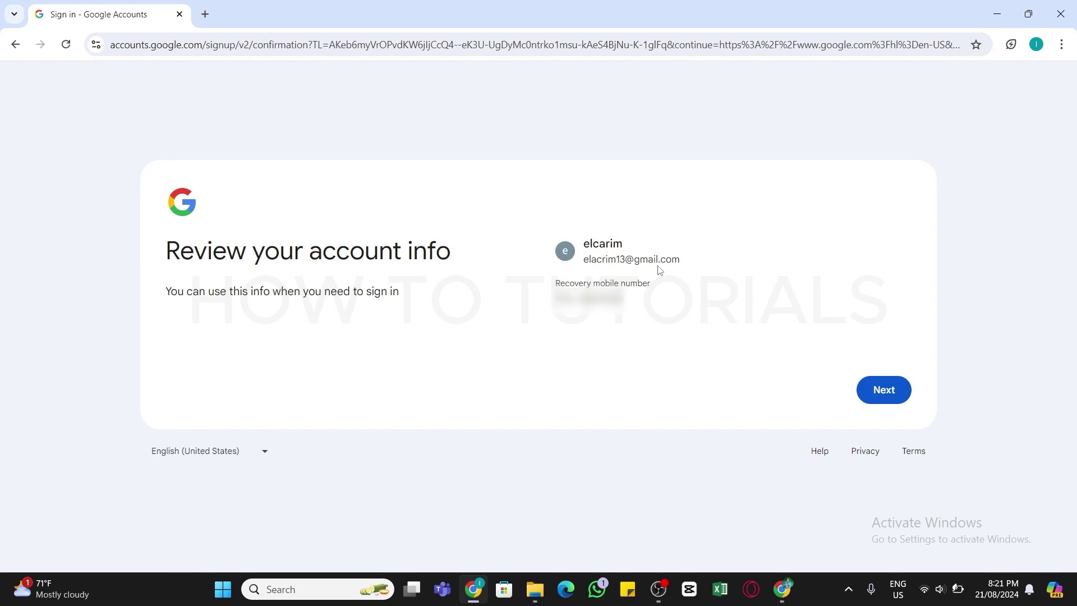
Accept the reviewed account info, agree to Privacy and Terms, and continue in a separate Chrome profile
click(874, 399)
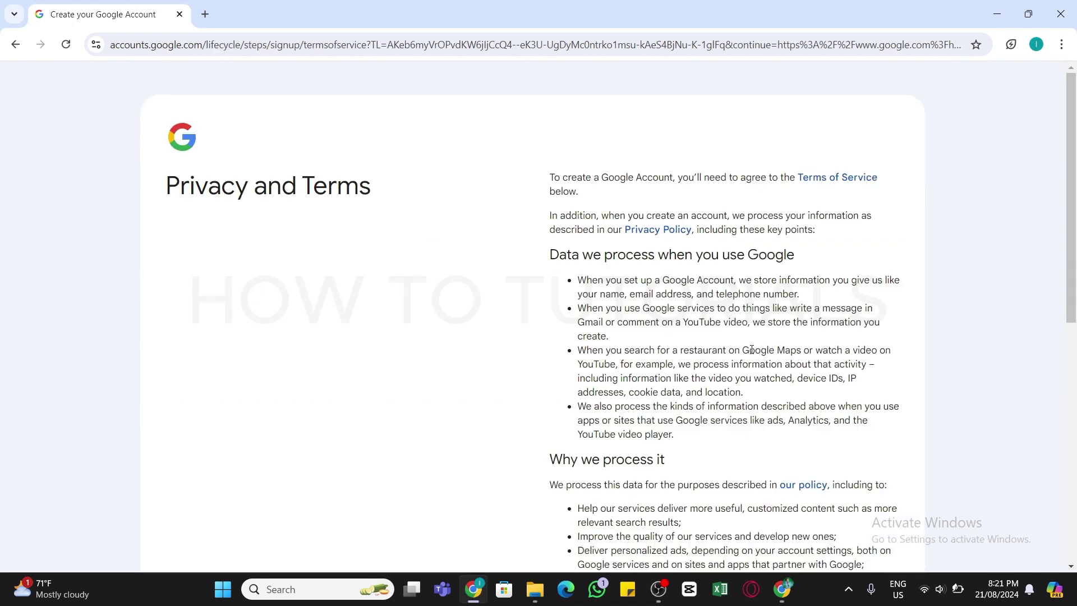
scroll(752, 350, down, 9)
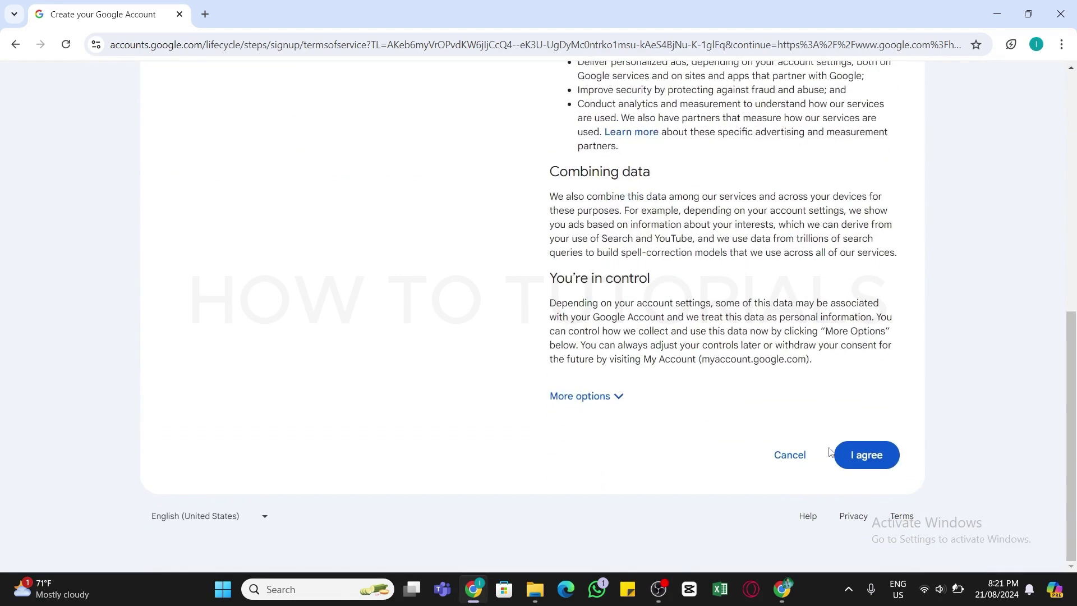
click(857, 465)
click(952, 237)
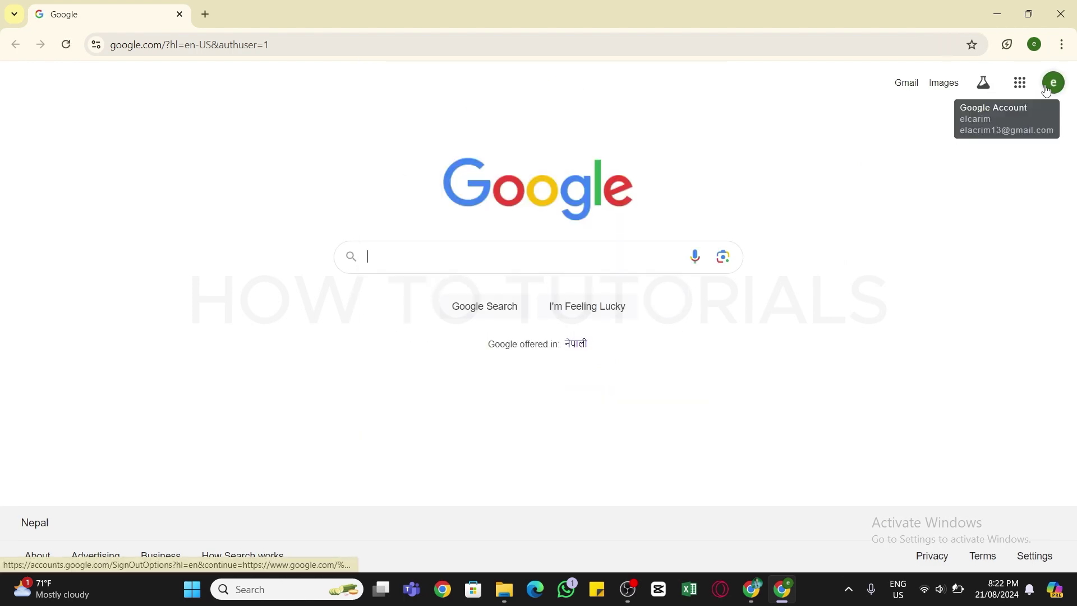
Show the new account's profile menu from the avatar on the Google homepage
click(1047, 88)
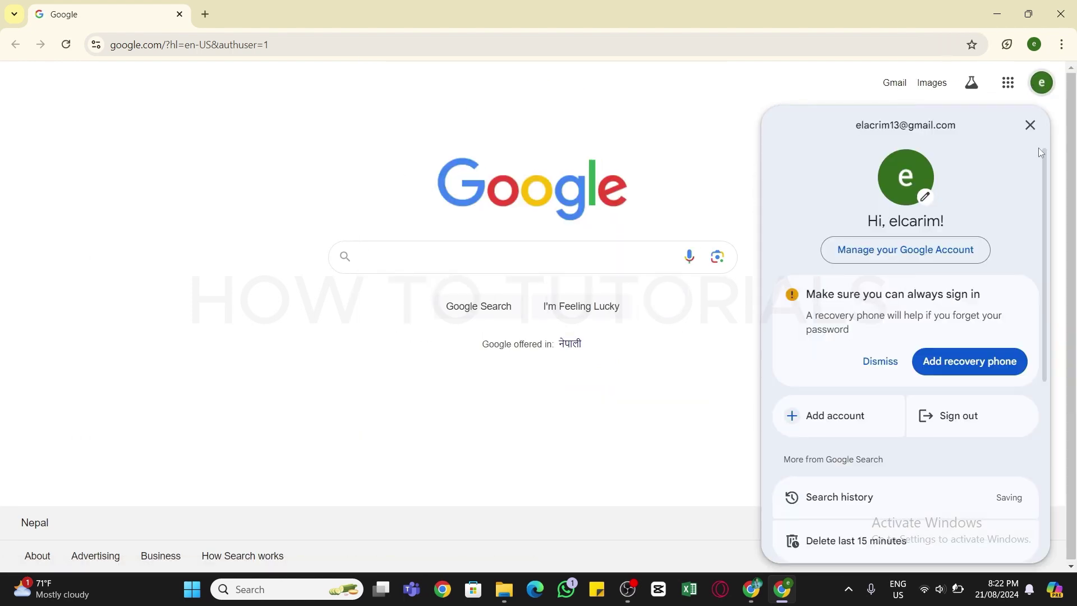